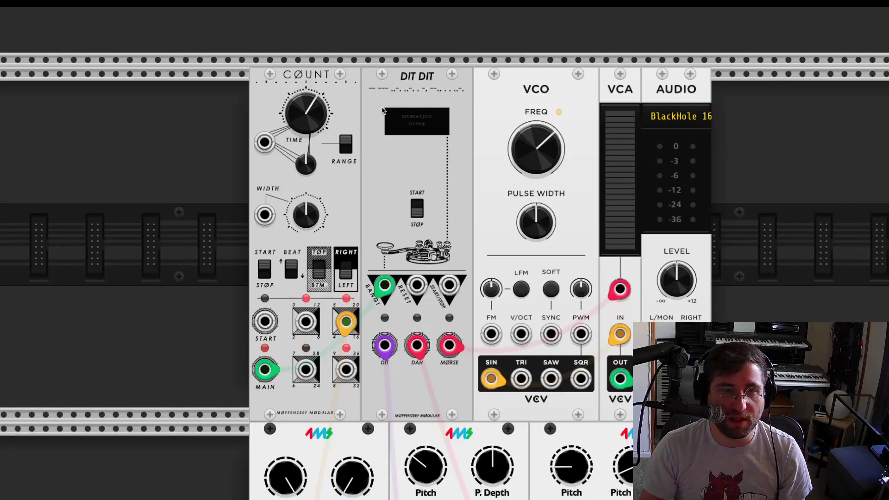
# Step: Enter HELLO as the Dit Dit module's message and start its Morse playback
pyautogui.doubleClick(440, 119)
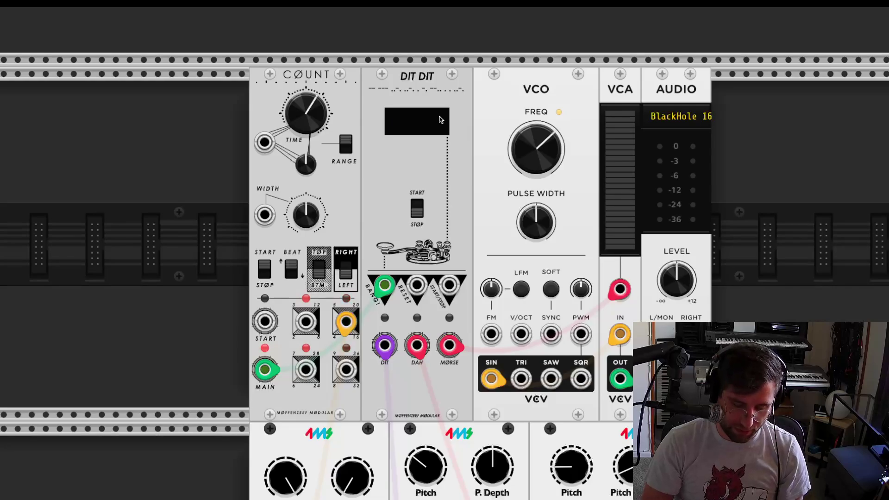
pyautogui.write('HELLO')
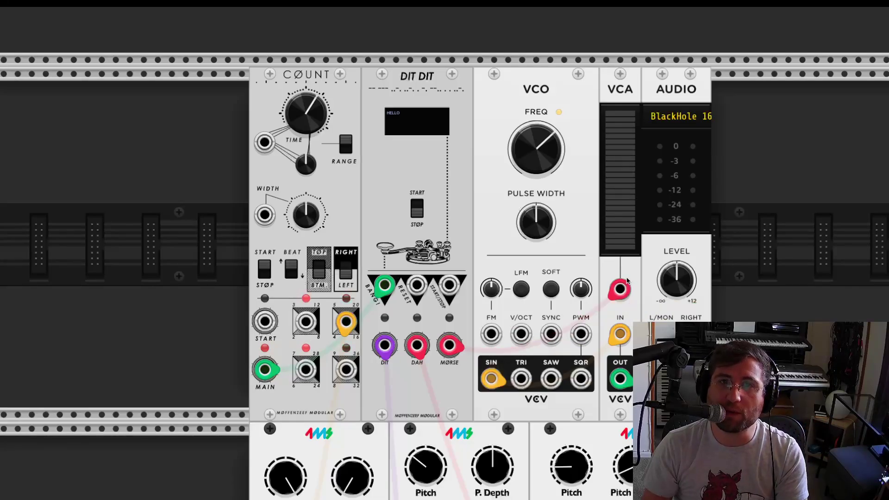
pyautogui.click(419, 207)
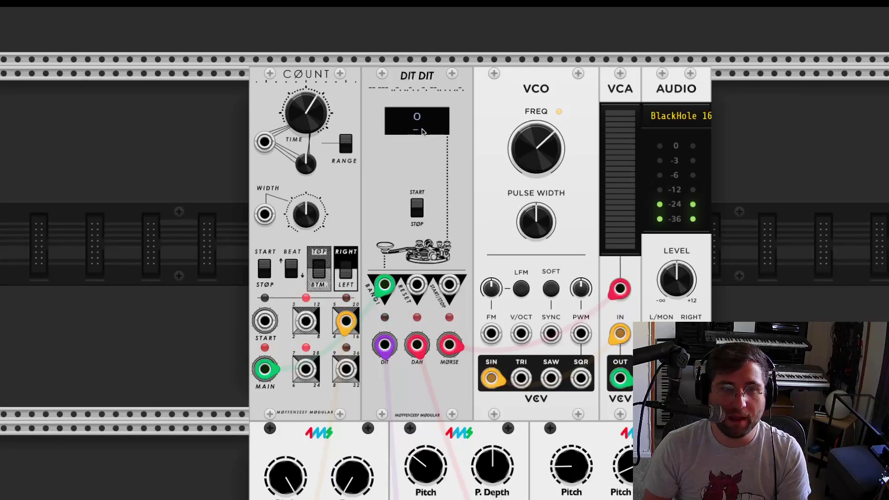
# Step: Switch the Dit Dit module's Loop setting off and back on
pyautogui.rightClick(423, 164)
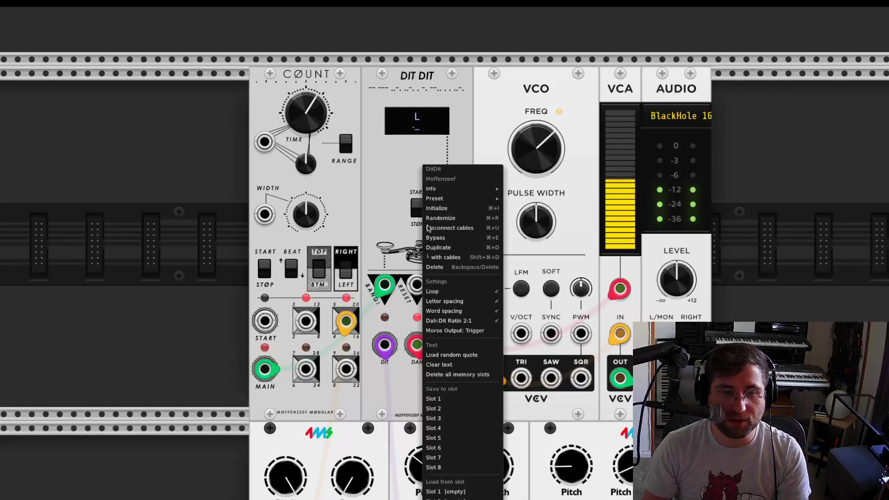
pyautogui.click(466, 297)
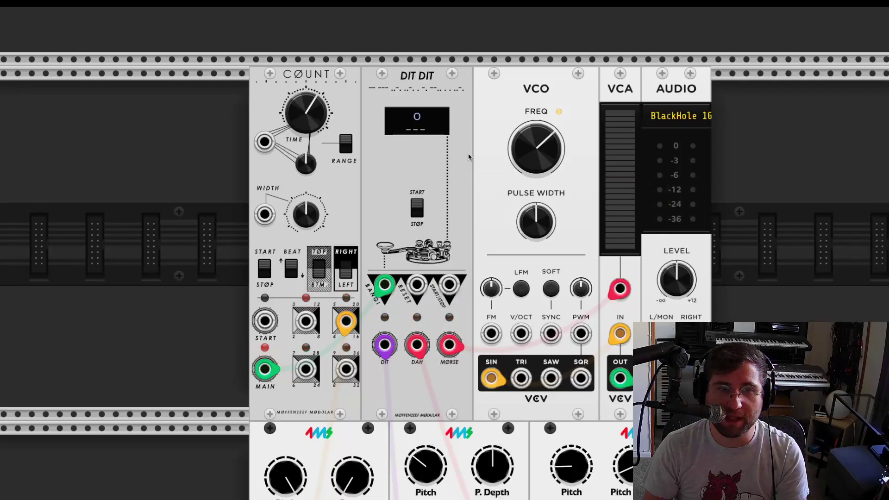
pyautogui.rightClick(428, 155)
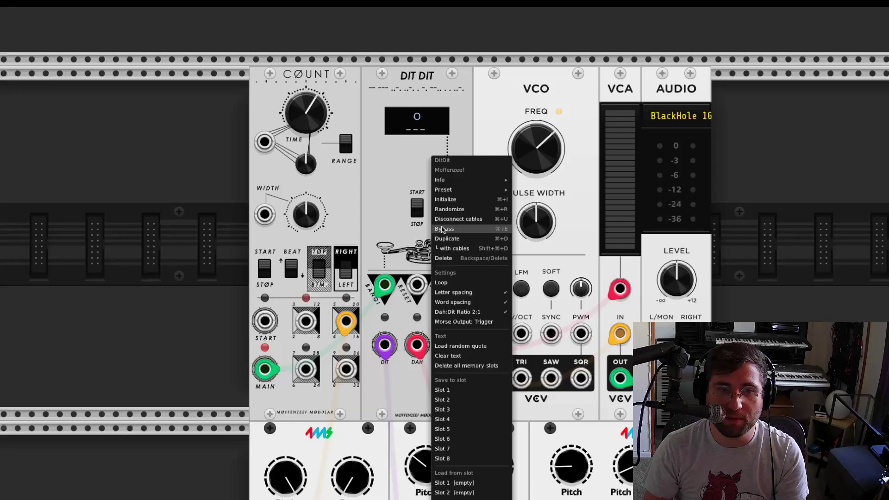
pyautogui.click(460, 287)
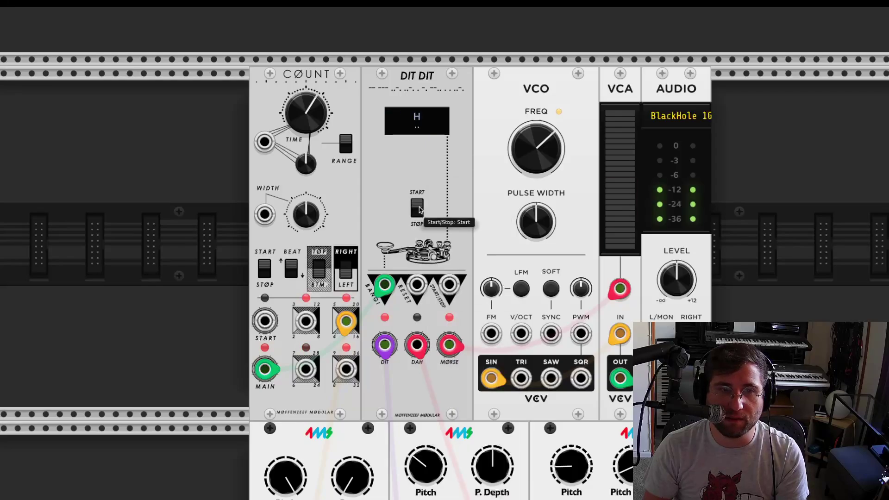
# Step: Turn off letter spacing in the Dit Dit module's settings
pyautogui.rightClick(431, 172)
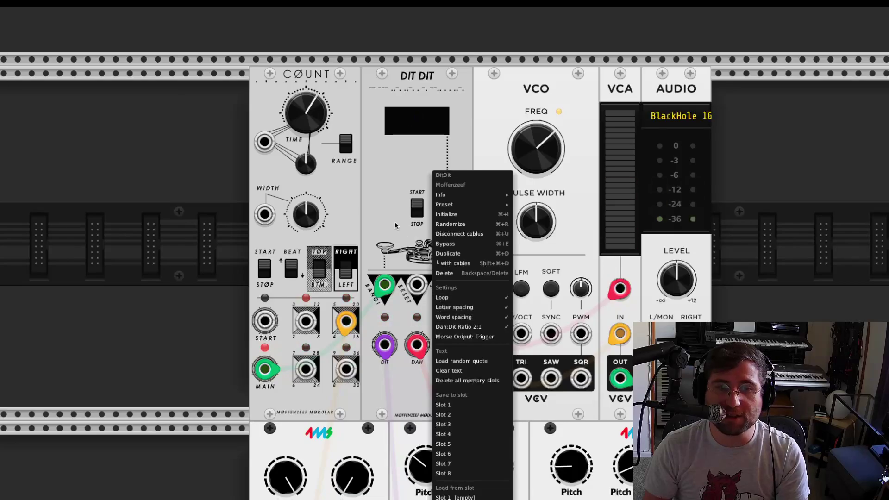
pyautogui.click(460, 311)
pyautogui.rightClick(415, 217)
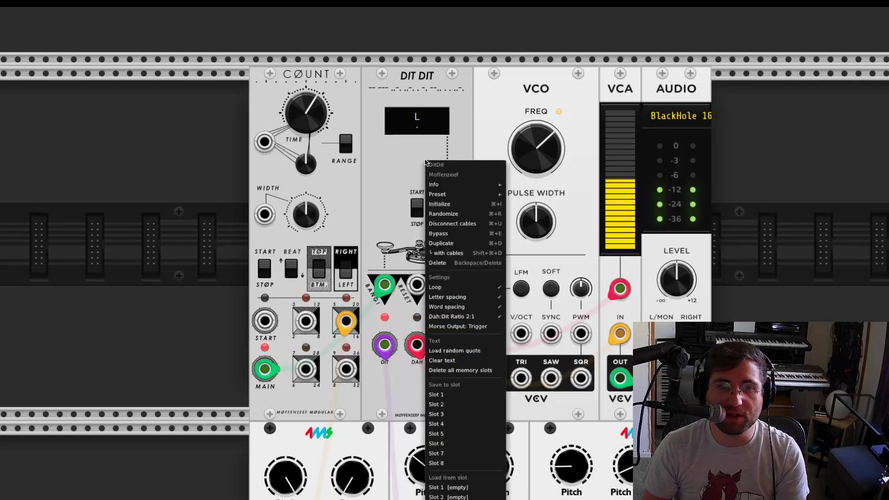
pyautogui.click(451, 313)
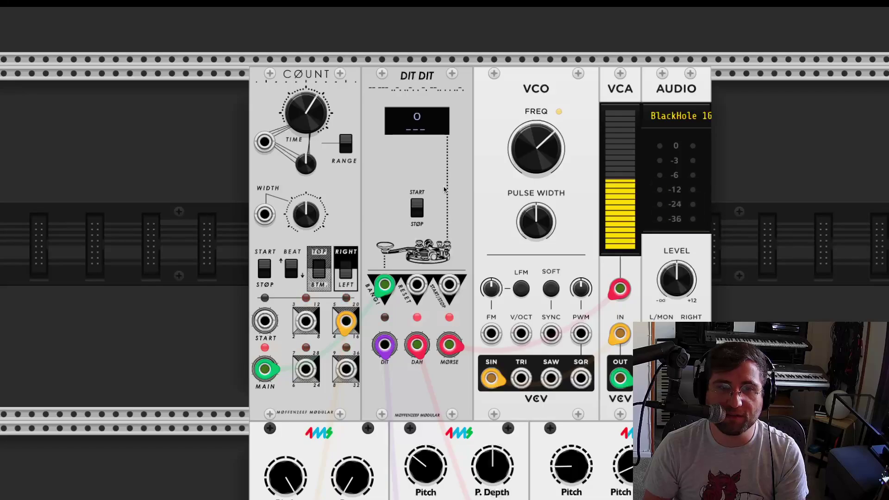
pyautogui.rightClick(419, 176)
pyautogui.click(422, 218)
# Step: Stop the Dit Dit playback, extend the message to HELLO MOFFIA and restart it
pyautogui.click(418, 210)
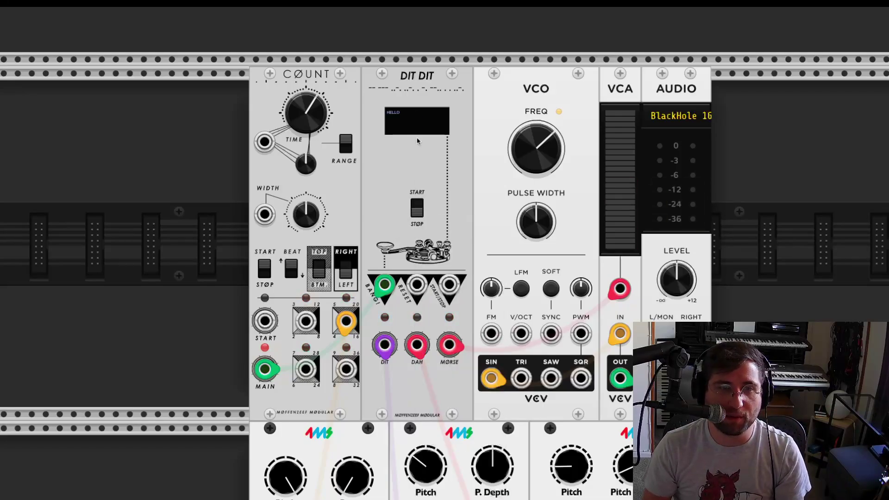
pyautogui.click(428, 118)
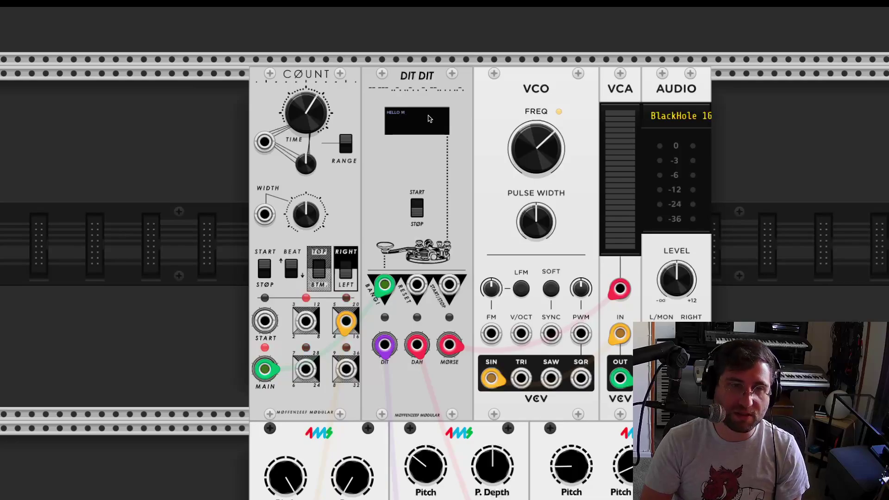
pyautogui.write('MOFFIA')
pyautogui.click(418, 211)
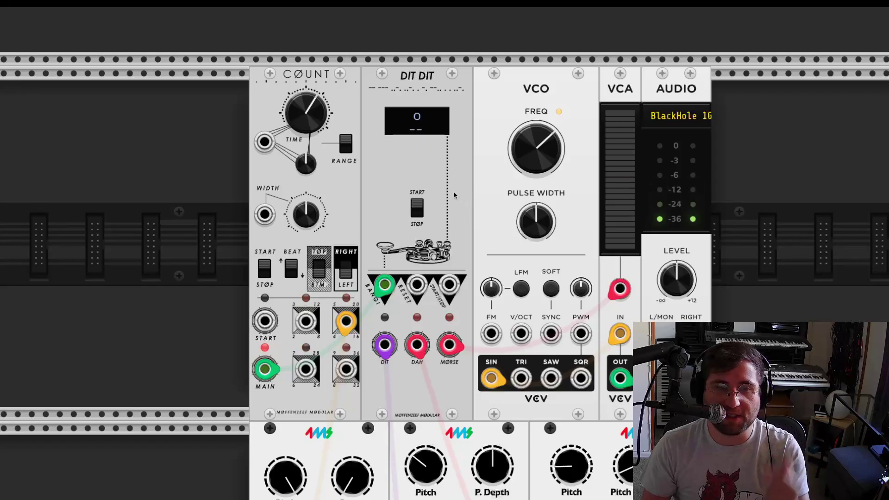
# Step: Turn off the Dit Dit module's word spacing and toggle Dah:Dit Ratio 2:1 off and back on
pyautogui.rightClick(456, 175)
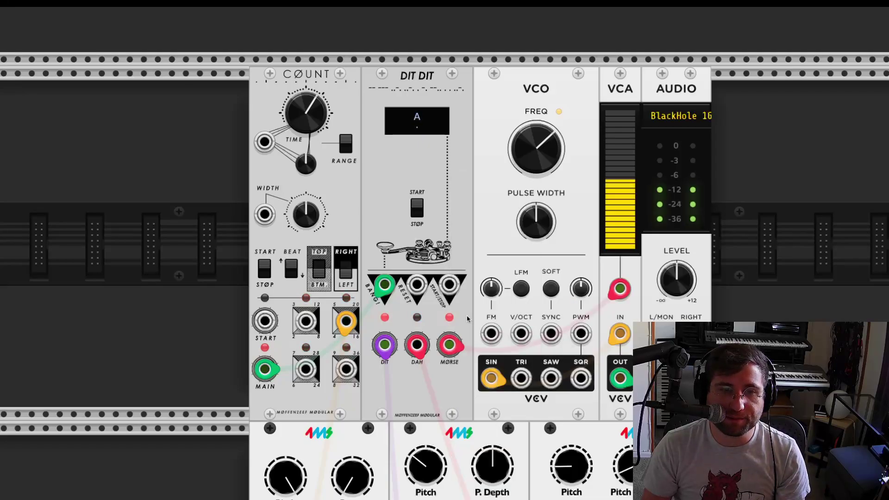
pyautogui.click(475, 319)
pyautogui.rightClick(430, 178)
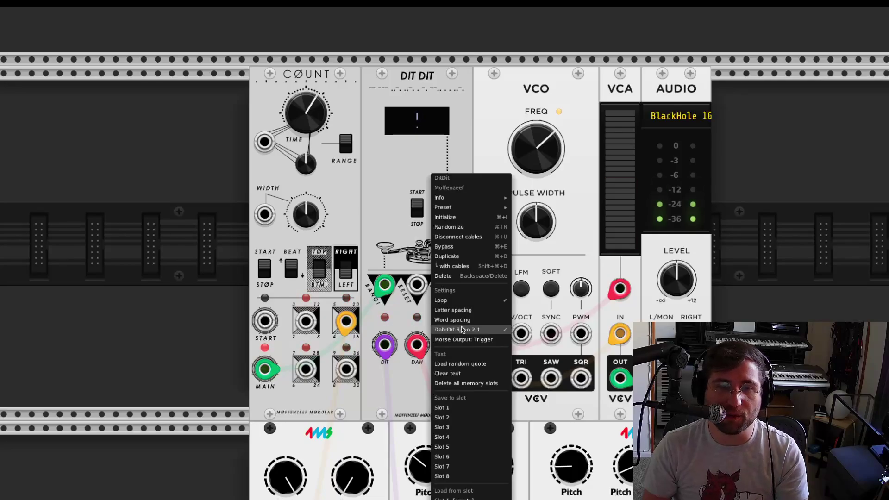
pyautogui.click(408, 224)
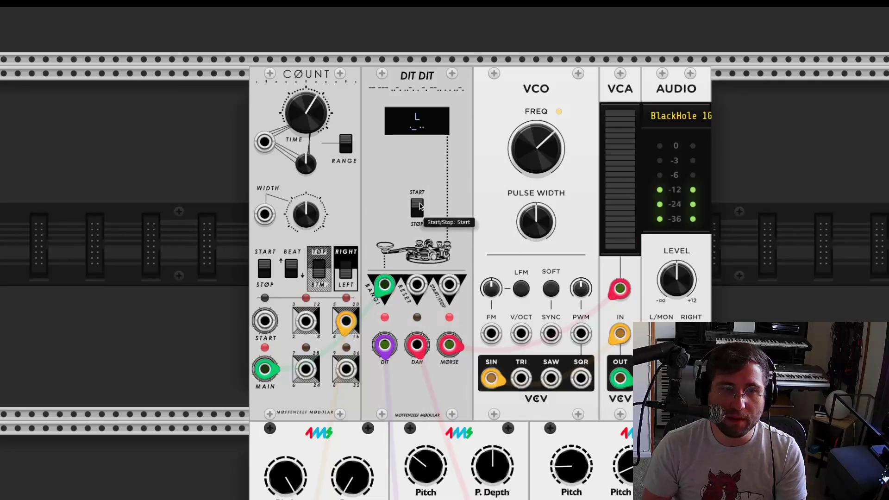
pyautogui.rightClick(429, 169)
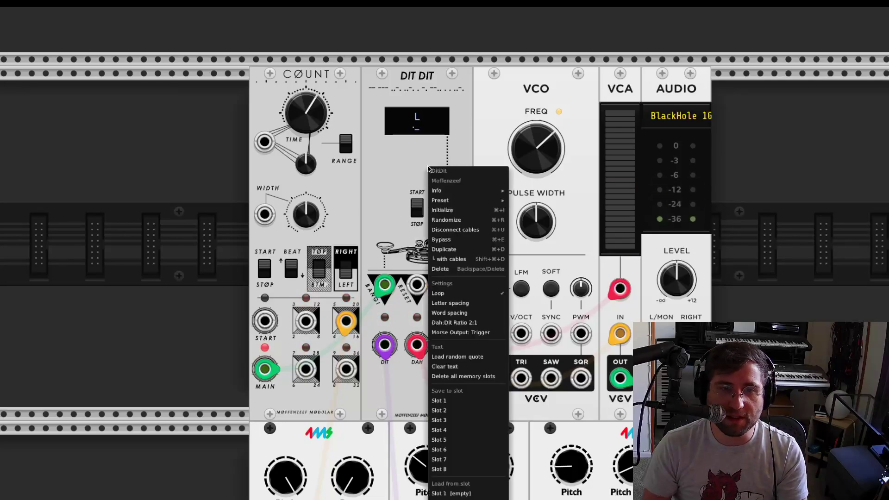
pyautogui.click(463, 326)
# Step: Turn word spacing and letter spacing back on for the Dit Dit module and stop its playback
pyautogui.rightClick(412, 167)
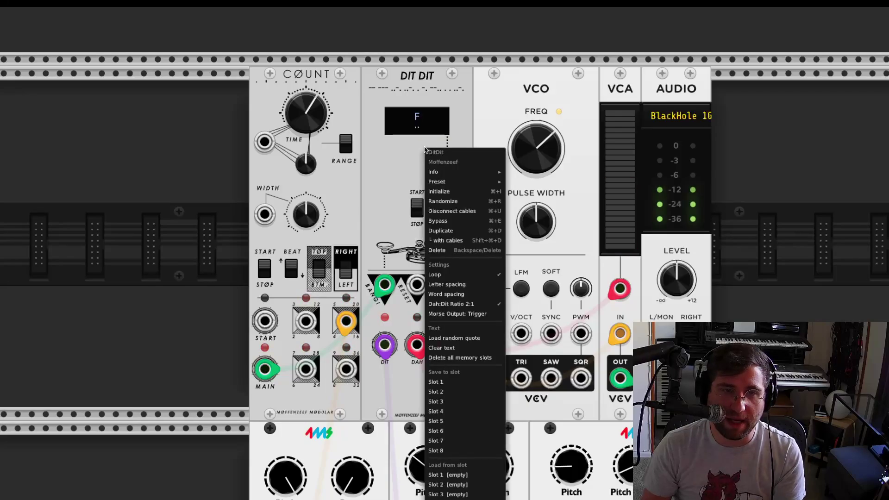
pyautogui.click(463, 294)
pyautogui.rightClick(447, 193)
pyautogui.click(470, 309)
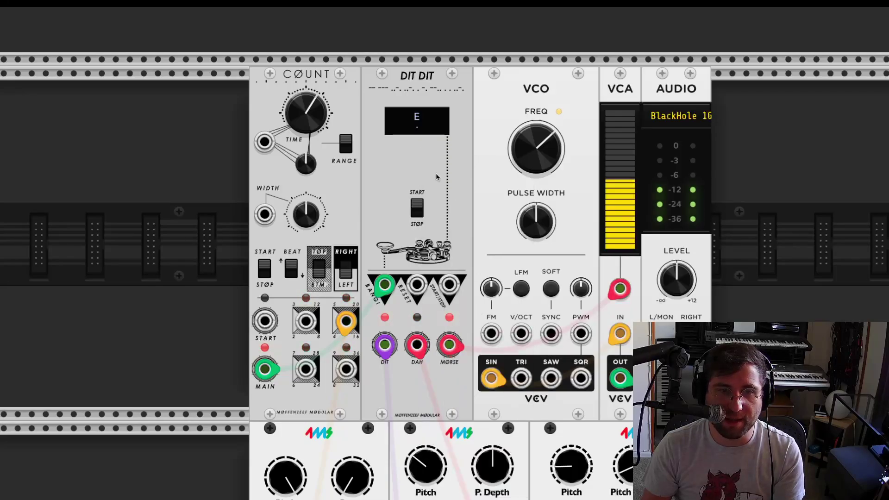
pyautogui.click(419, 210)
pyautogui.click(421, 215)
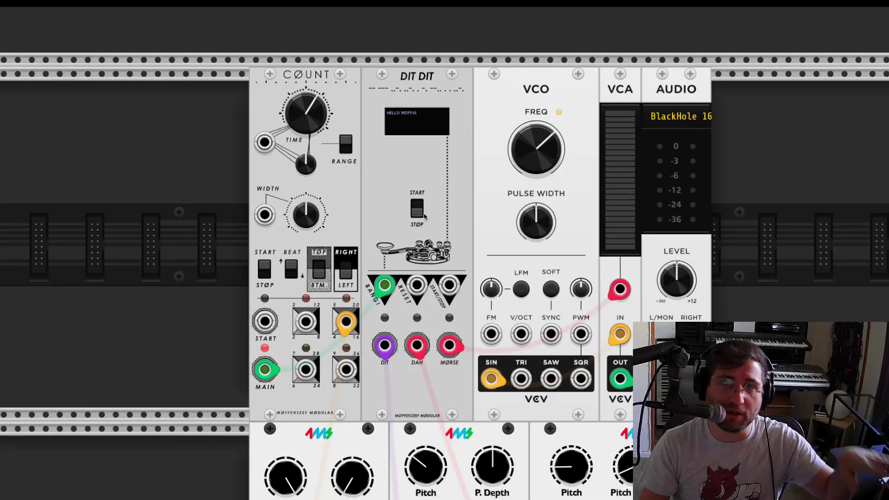
# Step: Turn off the Dah:Dit Ratio 2:1 and letter spacing settings of the Dit Dit module
pyautogui.rightClick(413, 185)
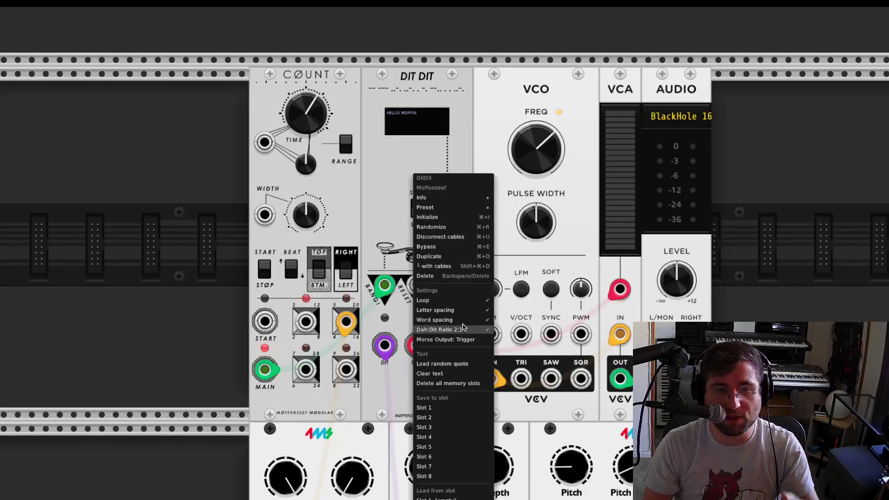
pyautogui.click(394, 174)
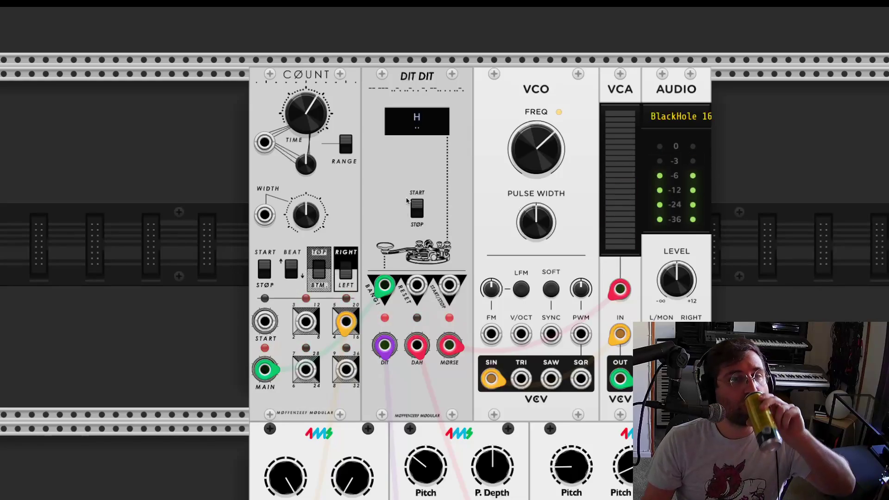
pyautogui.rightClick(411, 170)
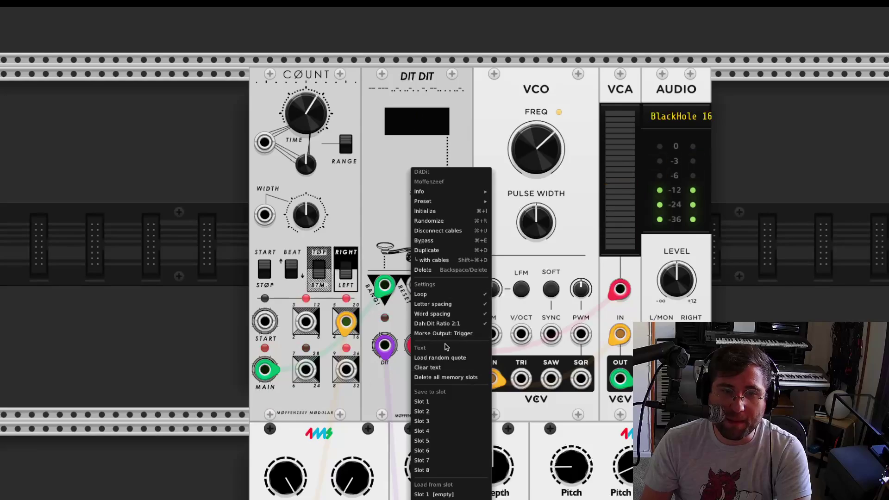
pyautogui.click(456, 324)
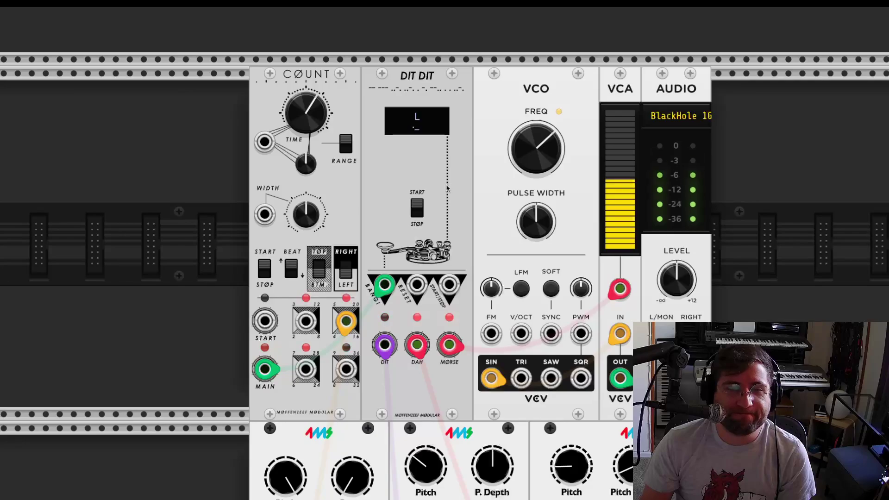
pyautogui.rightClick(448, 175)
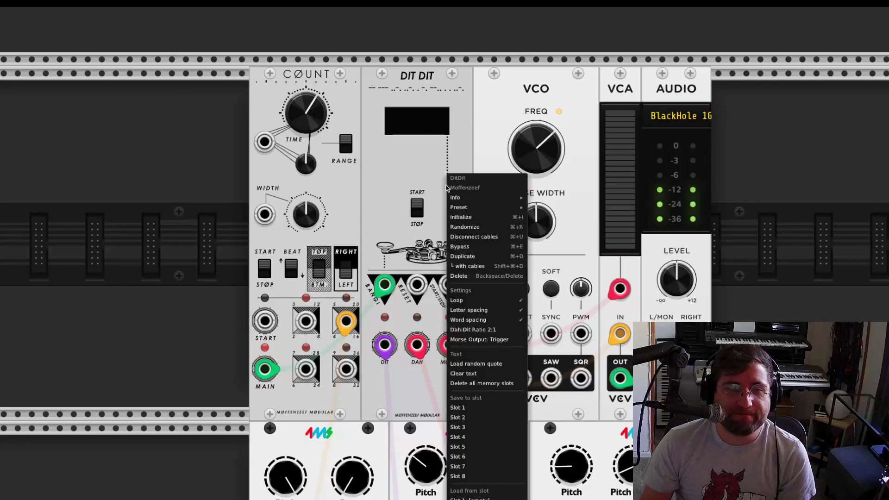
pyautogui.click(473, 310)
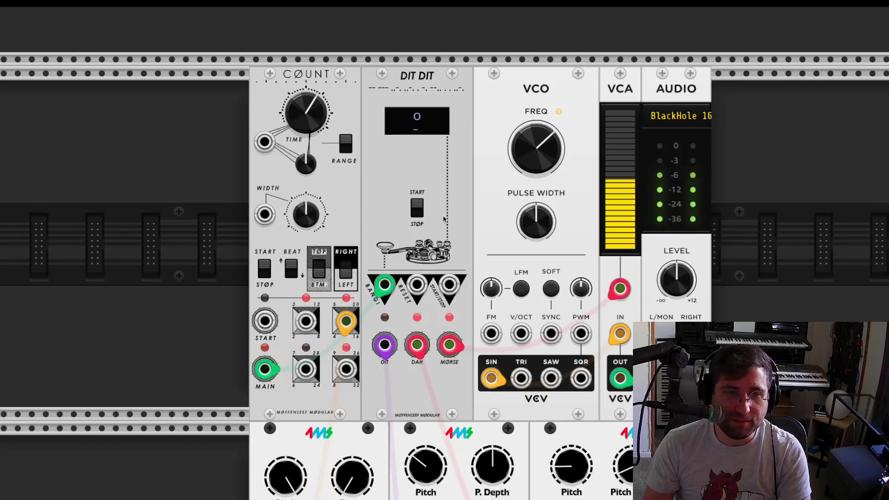
# Step: Stop the Dit Dit playback and save the message HELLO to memory Slot 1
pyautogui.click(416, 208)
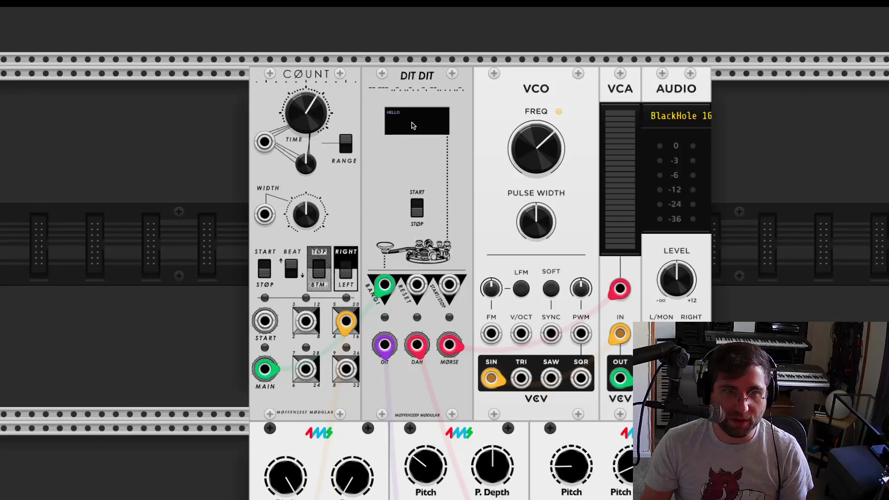
pyautogui.rightClick(415, 151)
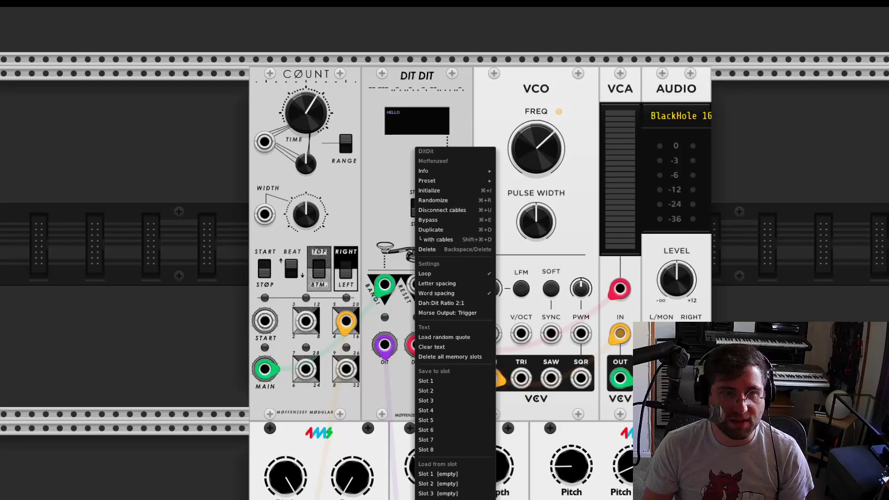
pyautogui.click(435, 172)
pyautogui.rightClick(435, 171)
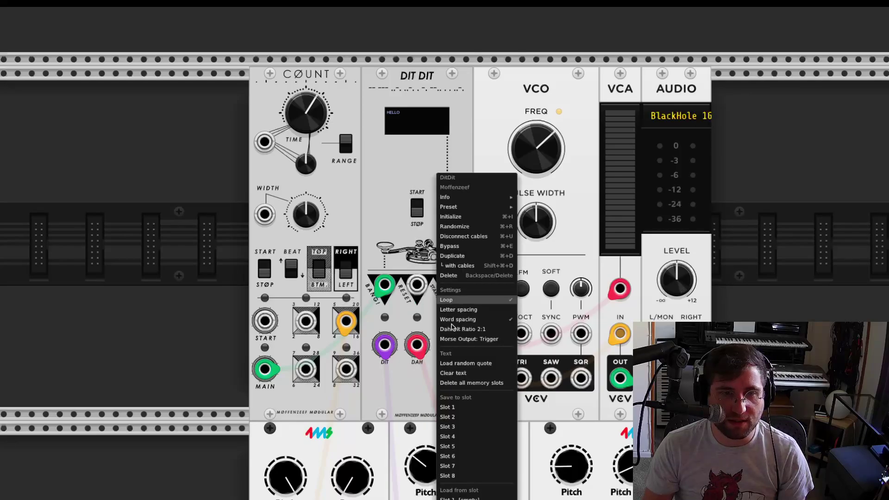
pyautogui.click(458, 407)
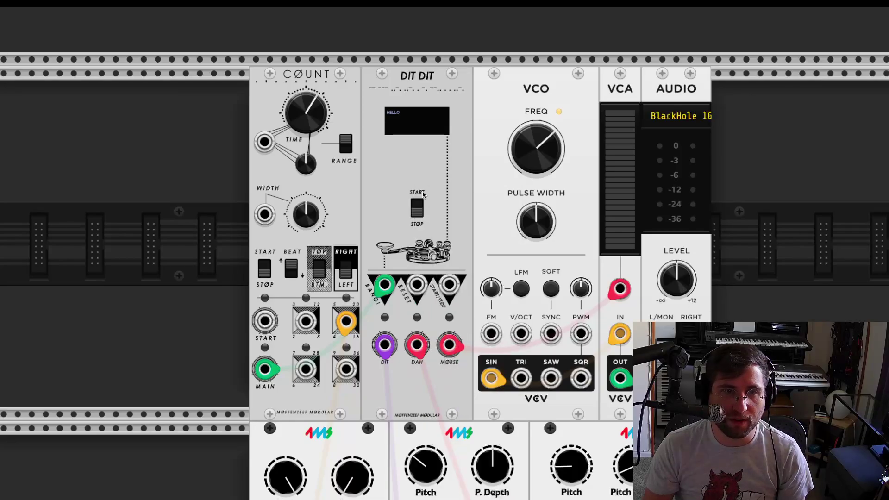
pyautogui.rightClick(424, 158)
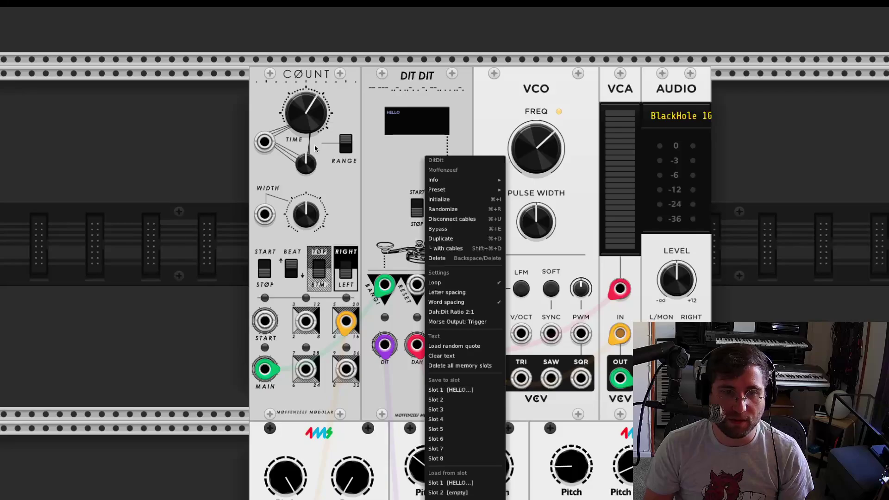
# Step: Save the message GABBAGHOUL to memory Slot 2, and enter and store MOFFENZEEF in a memory slot of the Dit Dit module
pyautogui.click(401, 134)
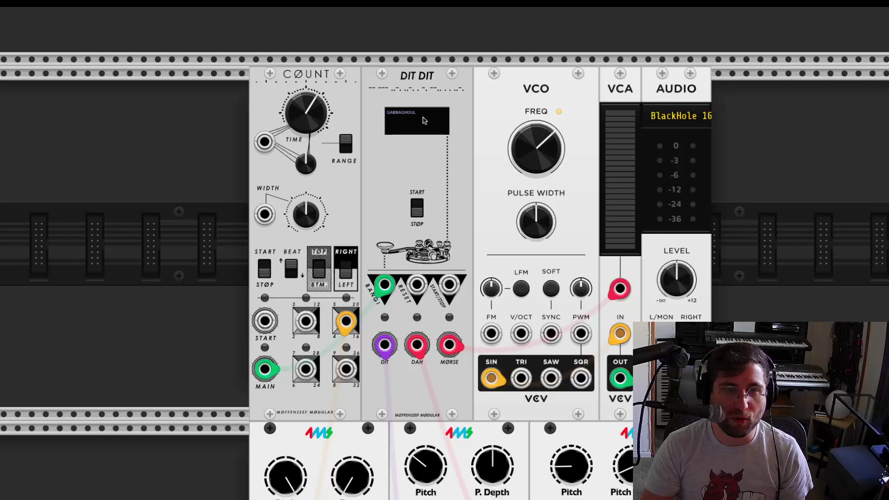
pyautogui.rightClick(425, 165)
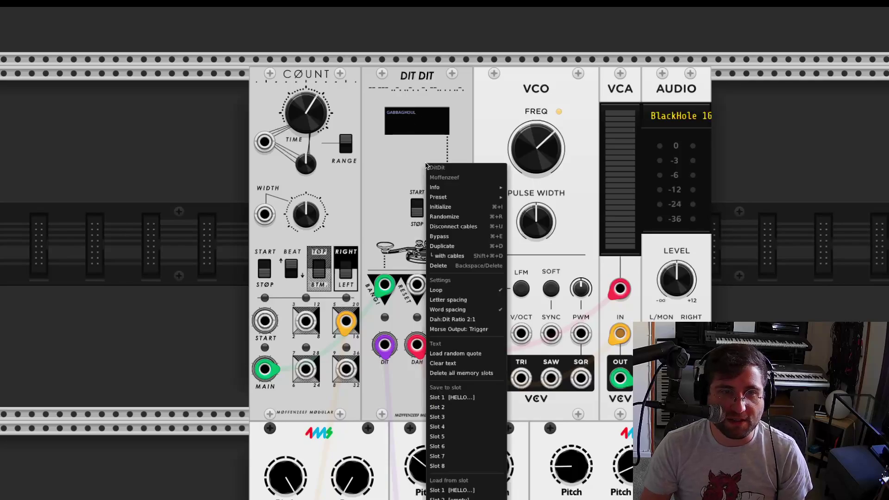
pyautogui.click(479, 407)
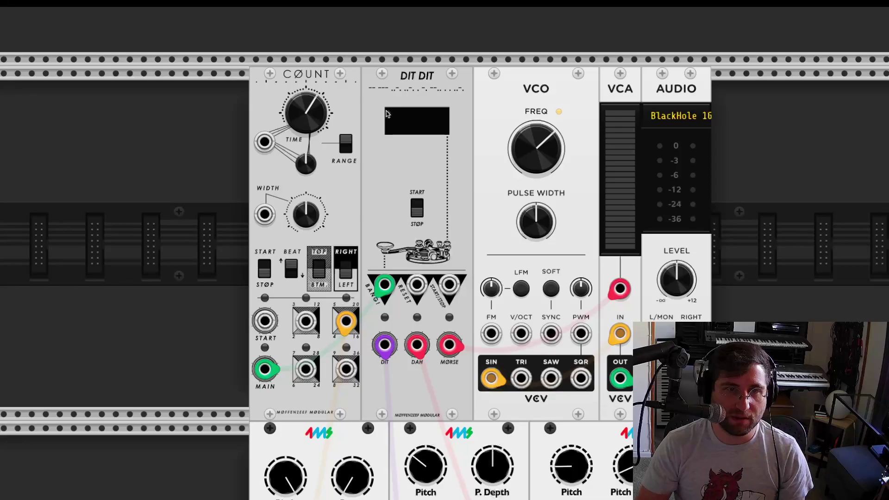
pyautogui.rightClick(424, 164)
pyautogui.click(462, 408)
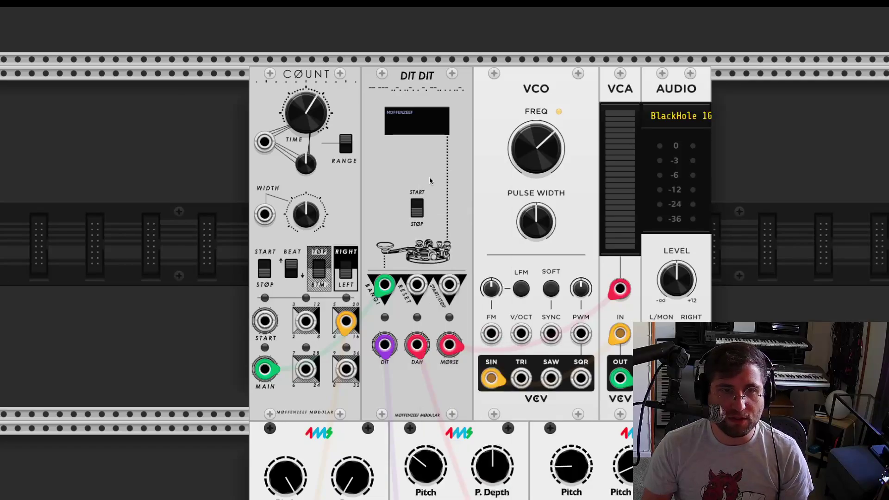
# Step: Examine the messages stored in the Dit Dit module's memory slots
pyautogui.rightClick(430, 178)
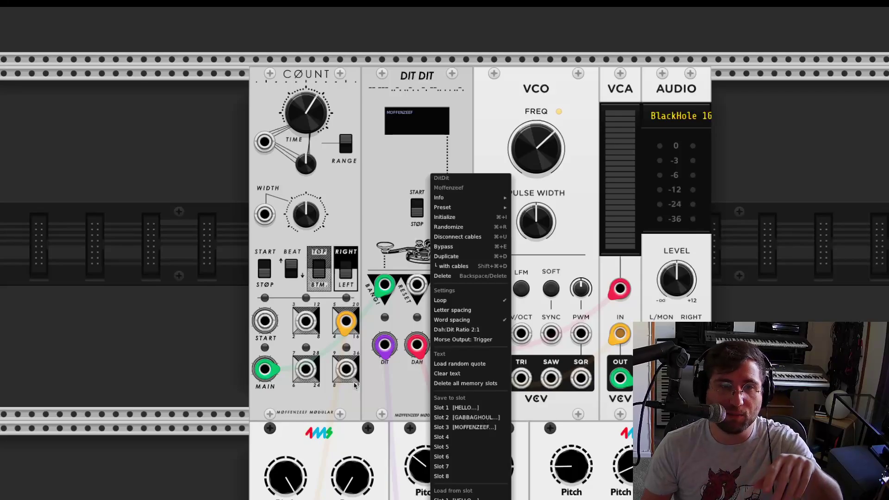
pyautogui.click(392, 181)
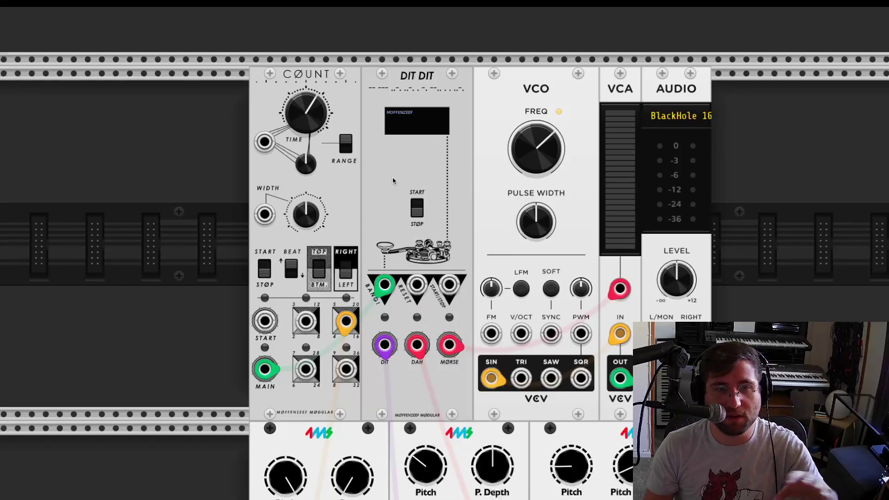
# Step: Toggle the start/stop switches of the Dit Dit and Count modules to control playback
pyautogui.click(418, 209)
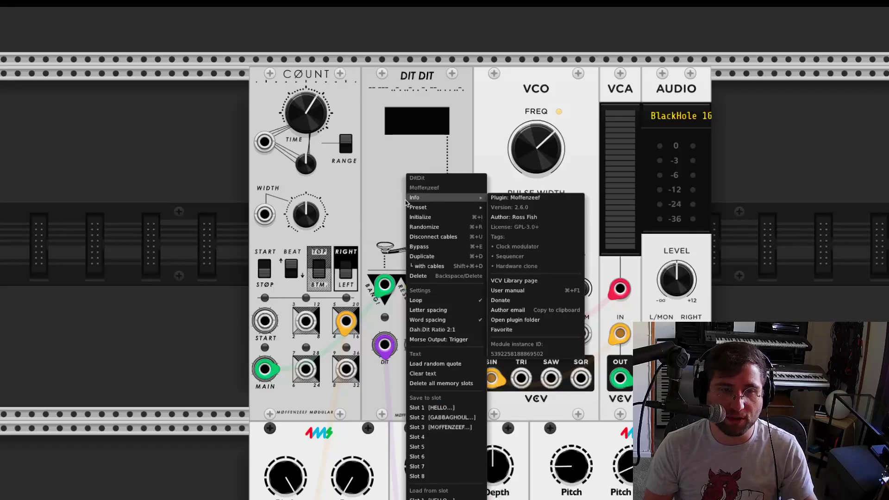
pyautogui.rightClick(407, 204)
pyautogui.click(382, 184)
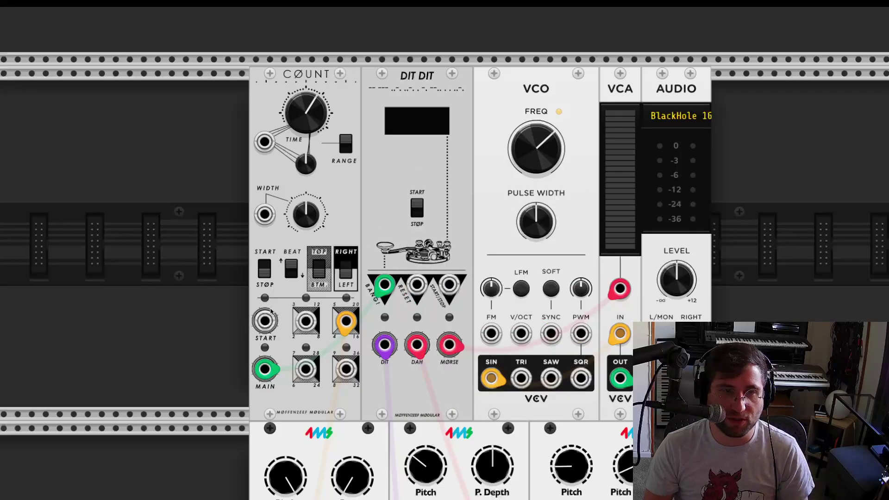
pyautogui.click(265, 269)
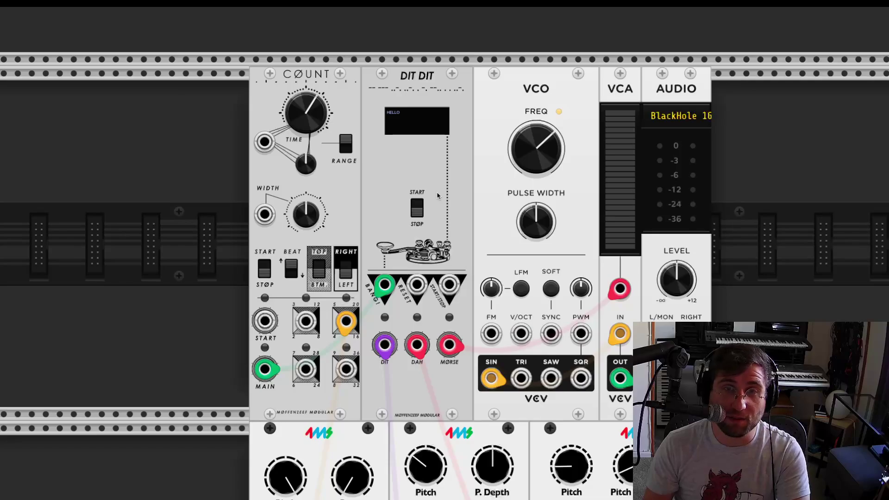
# Step: Review the Dit Dit module's options for saving to and loading from memory slots
pyautogui.rightClick(419, 155)
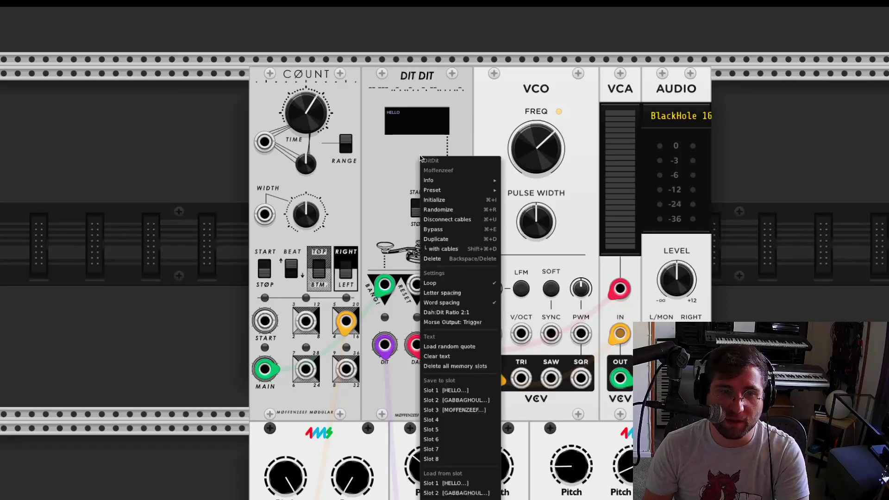
pyautogui.click(395, 161)
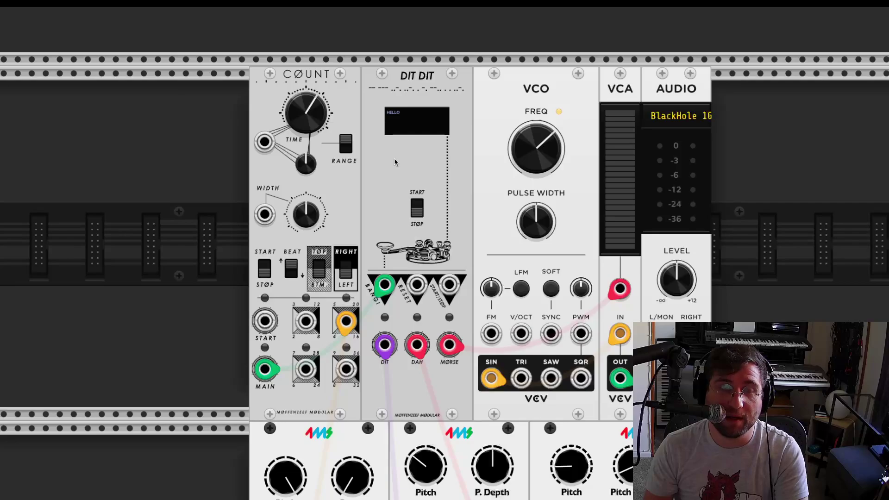